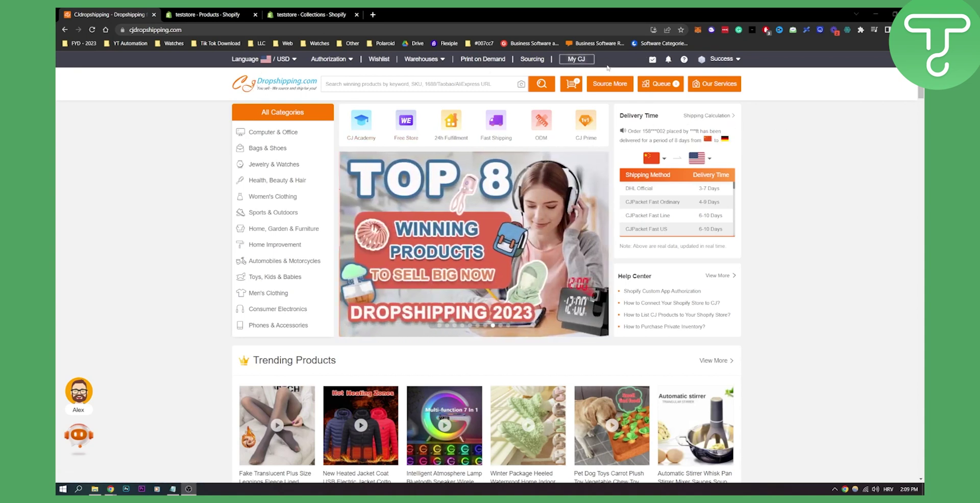
Confirm teststore-1964 is authorized under Store Authorization > Shopify, then view its Shopify products.
left_click(572, 62)
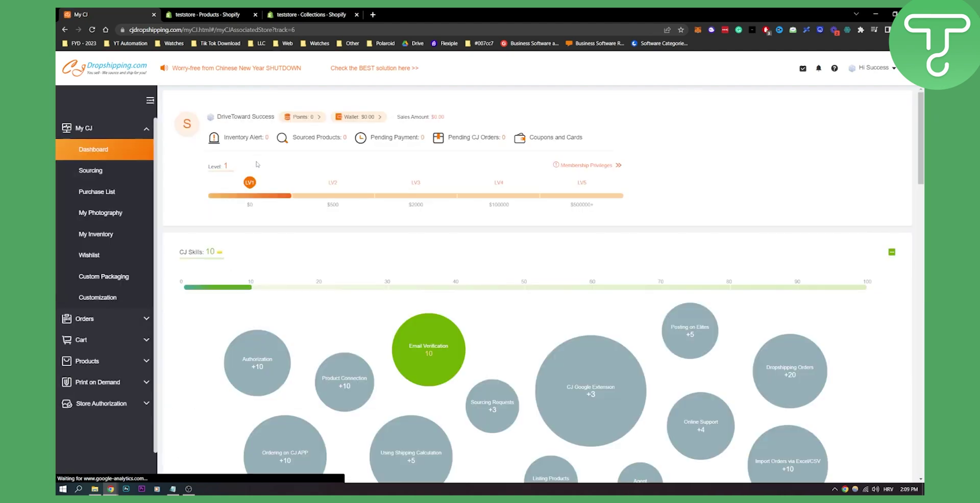
scroll(133, 380, "down", 2)
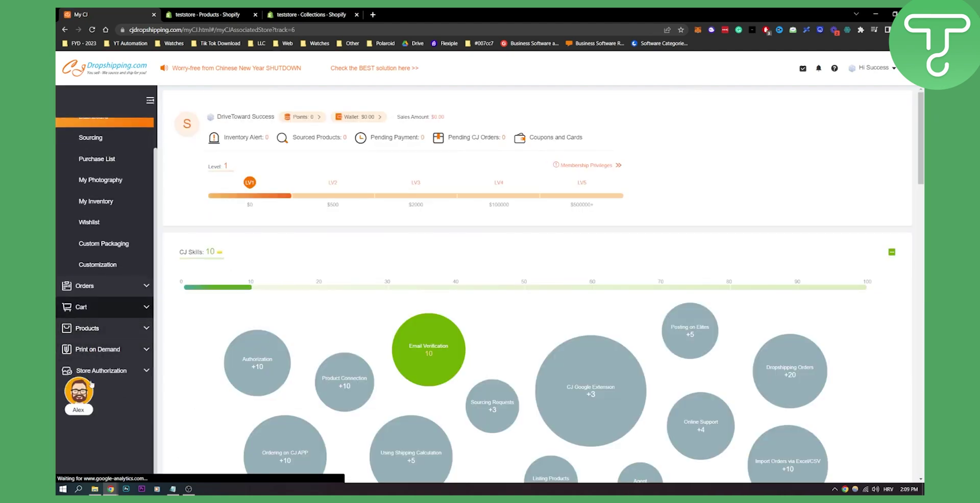
left_click(115, 372)
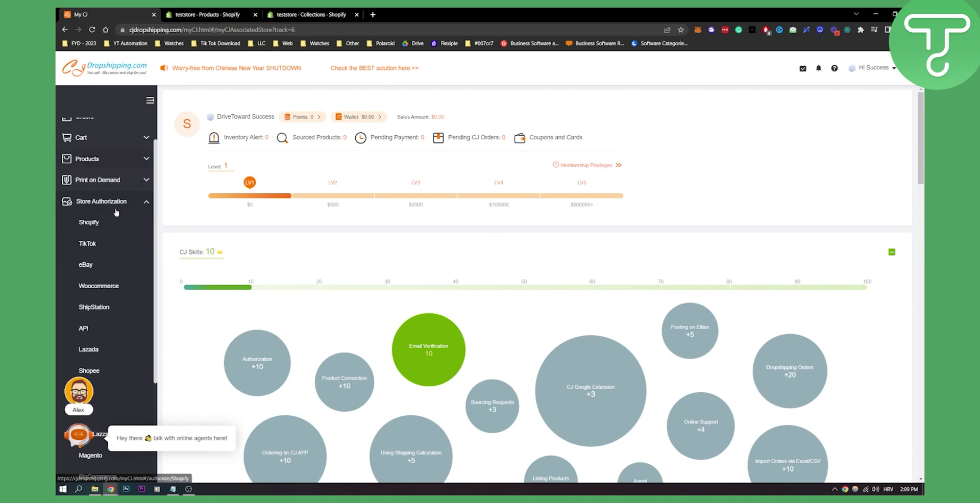
left_click(100, 224)
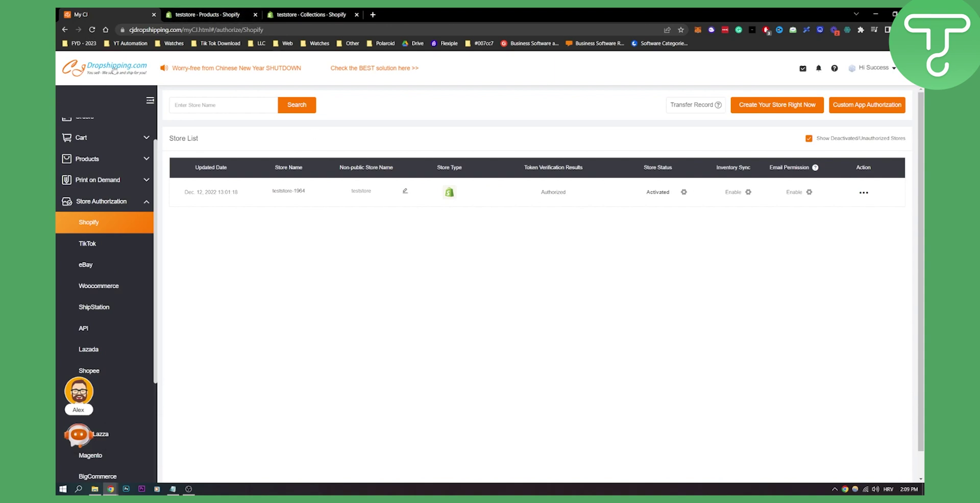
left_click(209, 14)
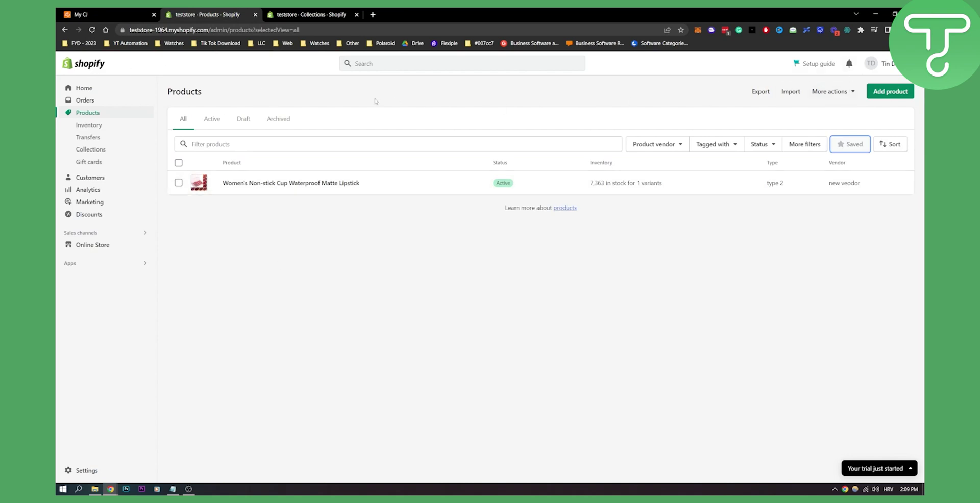
Launch the CJDropshipping app from Shopify Apps, close its redirect tab, and return to My CJ.
left_click(85, 266)
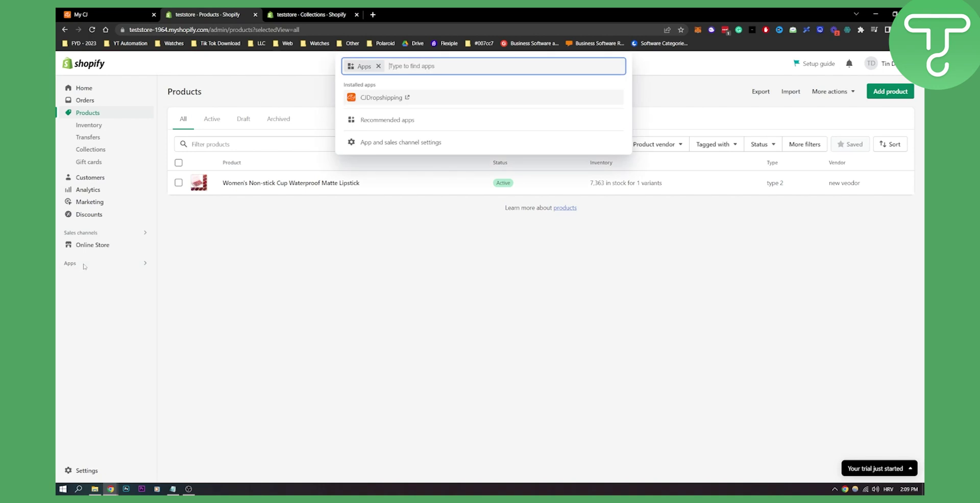
left_click(380, 98)
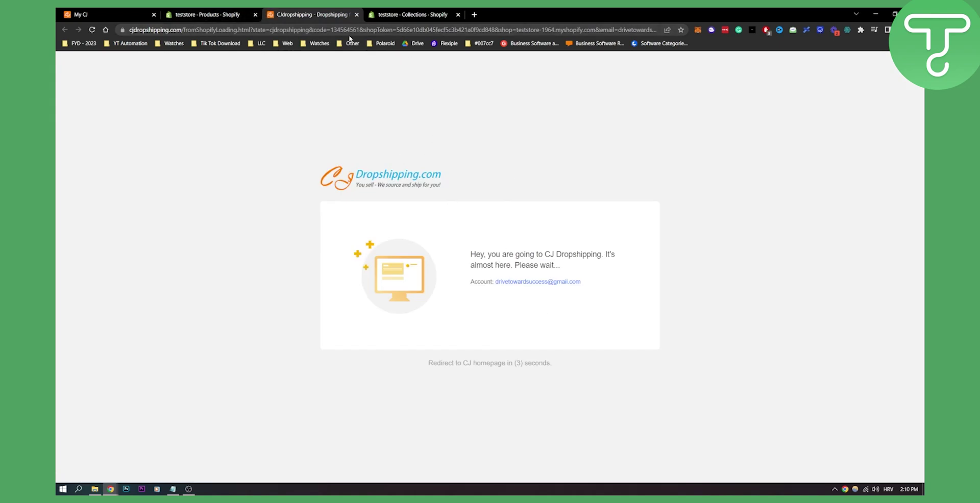
left_click(356, 14)
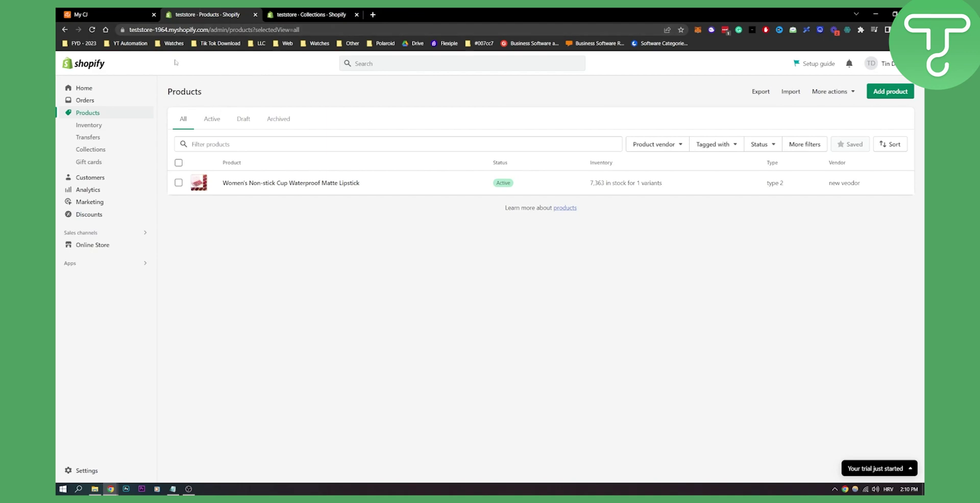
left_click(102, 14)
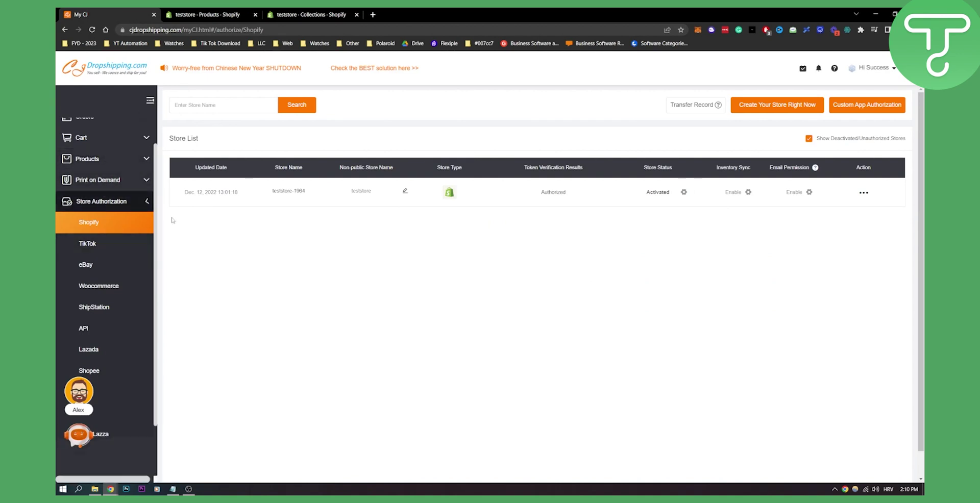
Load the cjdropshipping.com homepage by trimming the address bar path.
left_click(96, 194)
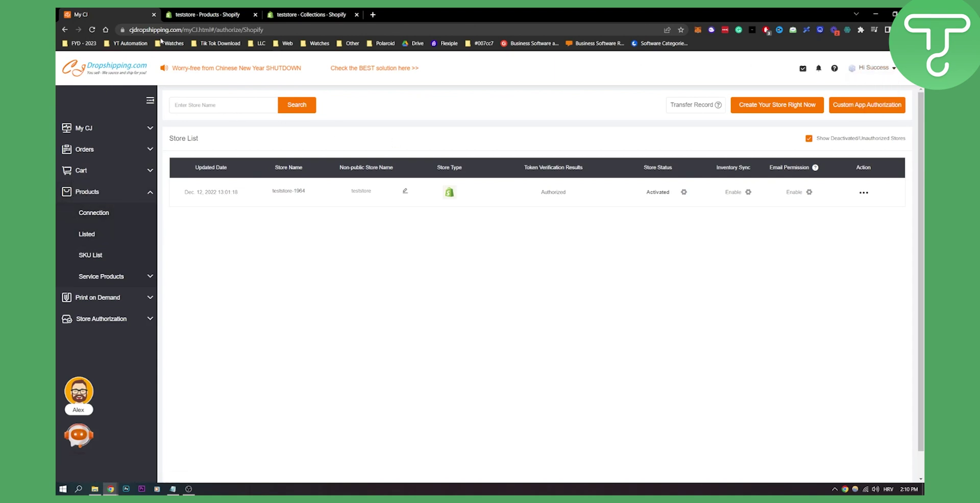
left_click_drag(263, 29, 182, 29)
key("BackSpace")
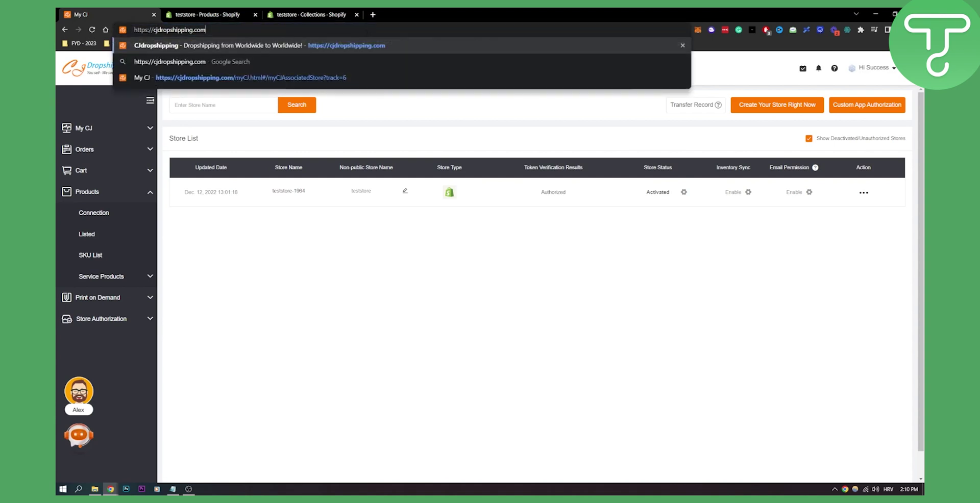
key("Return")
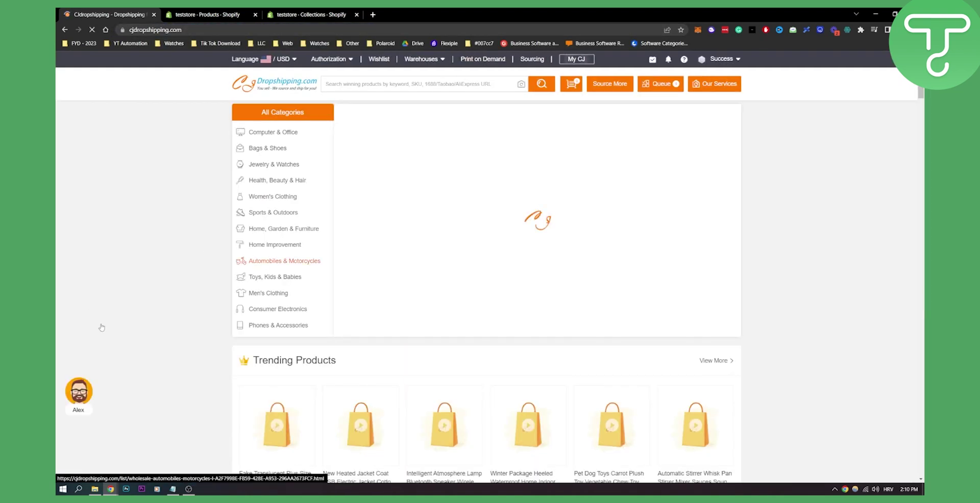
Add the Winter Package Heeled slippers to the queue and view the queue.
scroll(214, 302, "down", 3)
mouse_move(347, 352)
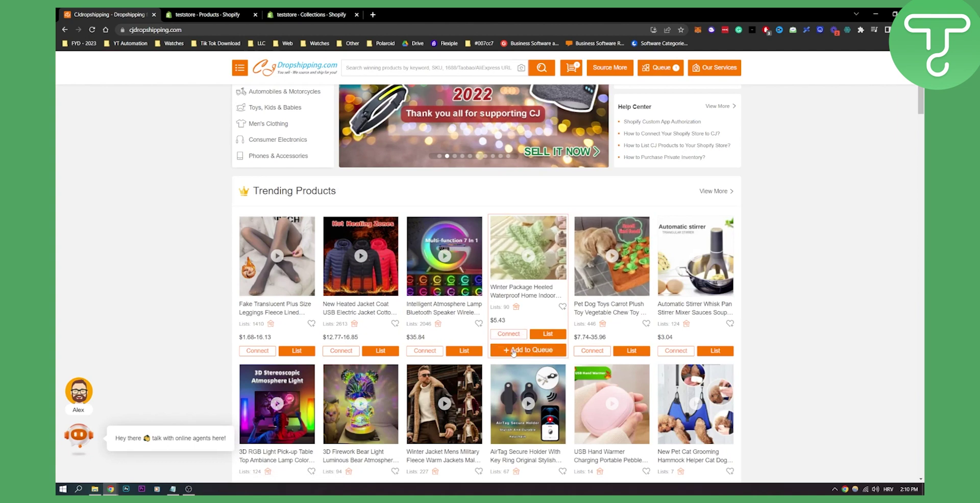
left_click(512, 351)
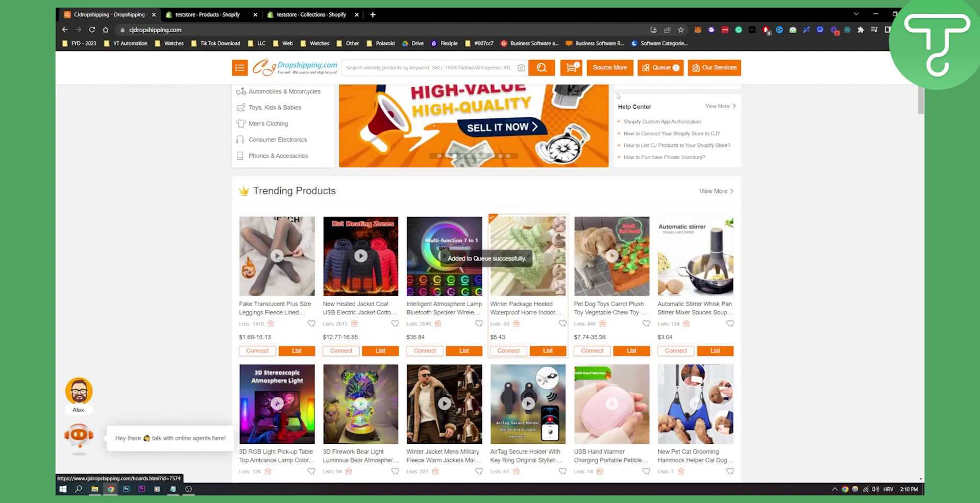
left_click(662, 72)
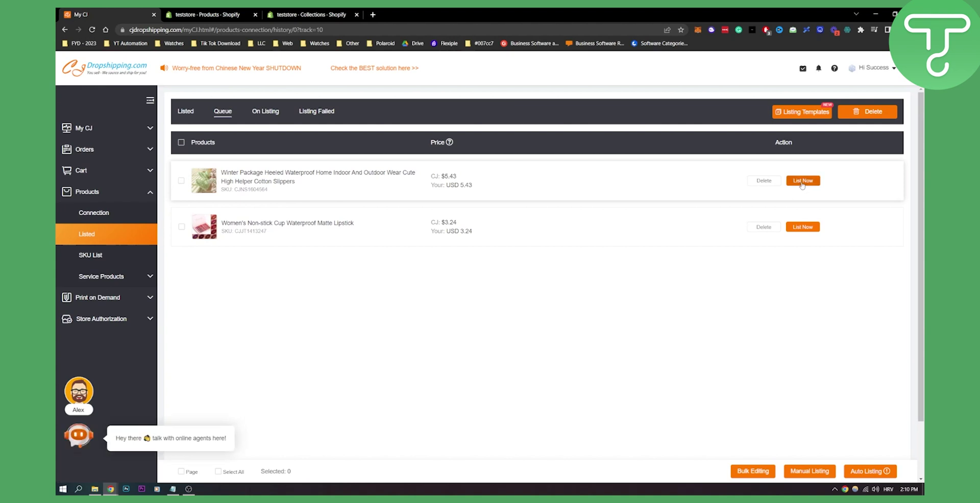
Start listing the slippers with List Now in the Queue tab.
left_click(803, 182)
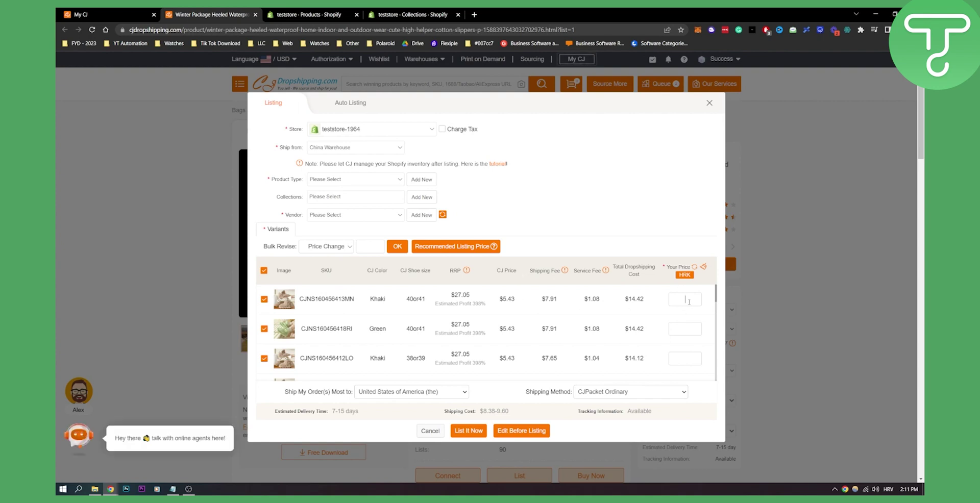
Enter 500 as Your Price for the first variants, including khaki 412LO, 403CX, 423WD and 424XC.
left_click(688, 301)
type("500")
left_click(685, 328)
type("500")
scroll(684, 326, "down", 1)
left_click(685, 319)
type("5")
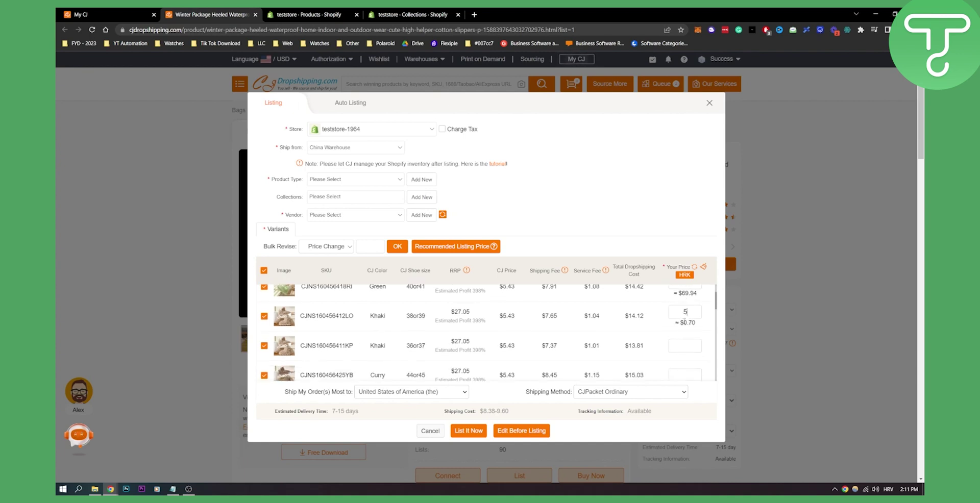
type("00")
scroll(685, 320, "down", 3)
left_click(685, 320)
type("500")
left_click(685, 349)
type("500")
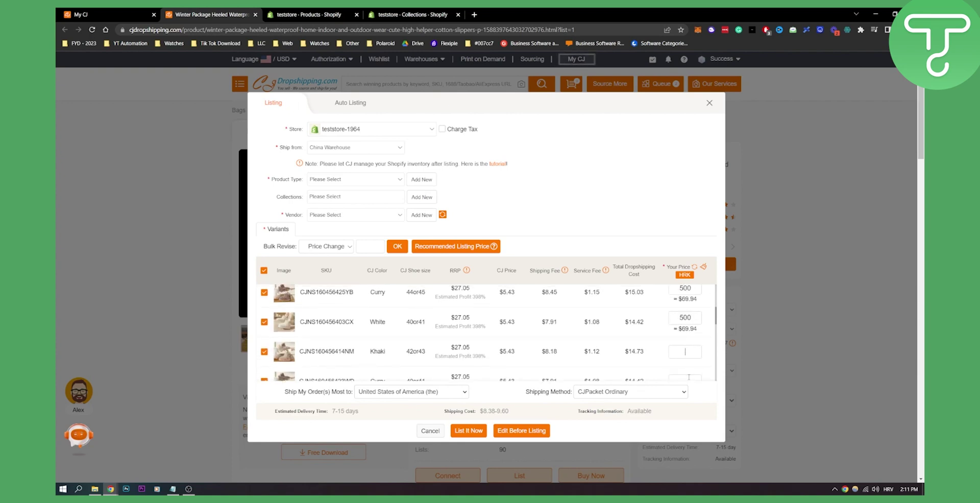
scroll(685, 349, "down", 1)
left_click(685, 334)
type("500")
left_click(684, 369)
Fill 500 into the remaining variants' price fields, moving row to row.
type("500")
scroll(685, 358, "down", 3)
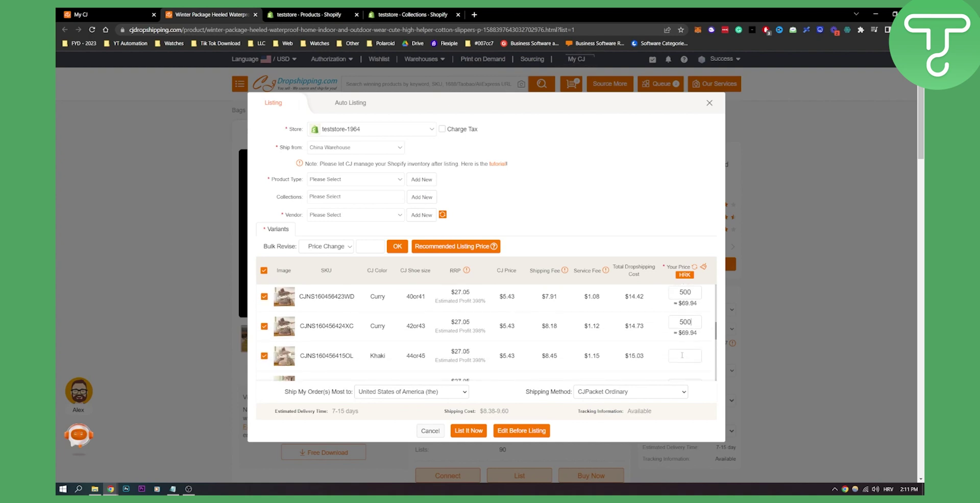
type("500")
key("Tab")
type("500")
scroll(687, 368, "down", 3)
key("Tab")
type("500")
key("Tab")
type("500")
key("Tab")
scroll(691, 363, "down", 3)
type("500")
key("Tab")
type("500")
key("Tab")
type("500")
key("Tab")
type("500")
key("ctrl+minus")
key("ctrl+minus")
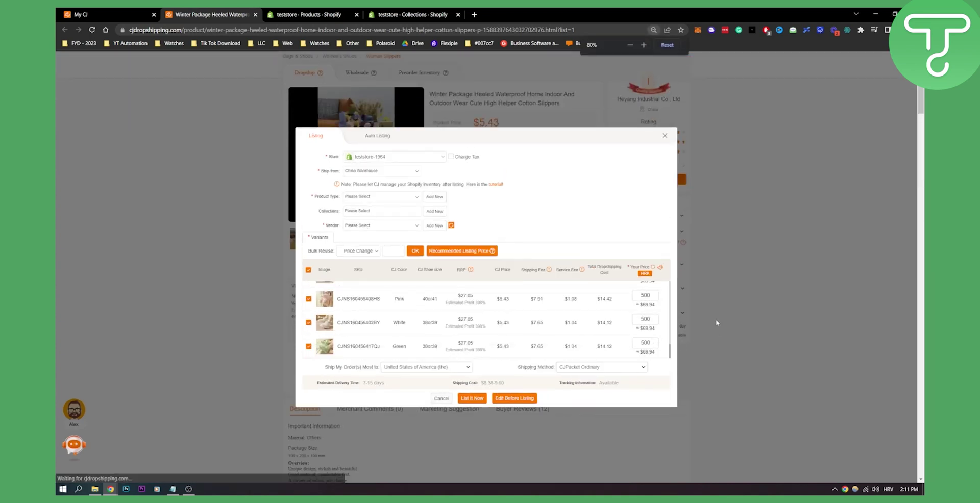
key("ctrl+plus")
Set product type 'type 2', collection 'Home page', vendor 'new vendor', then submit the slipper listing.
left_click(660, 47)
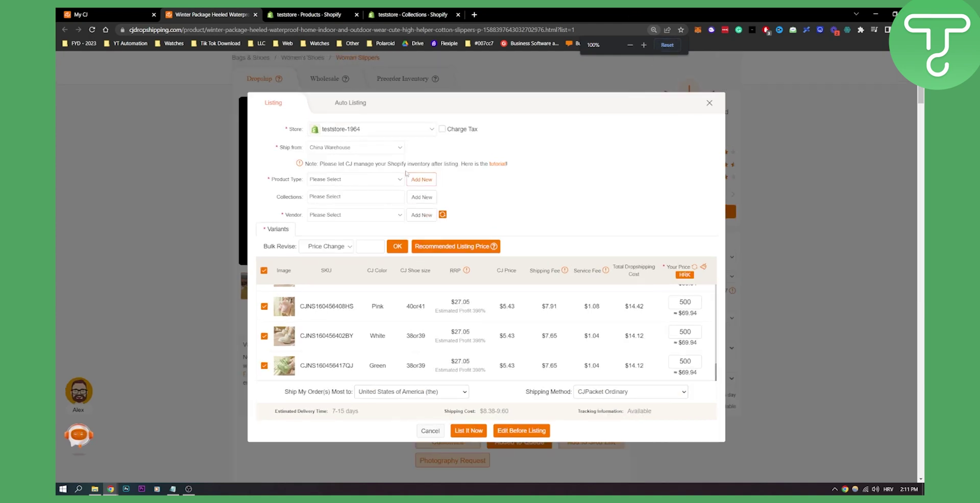
left_click(308, 180)
left_click(334, 197)
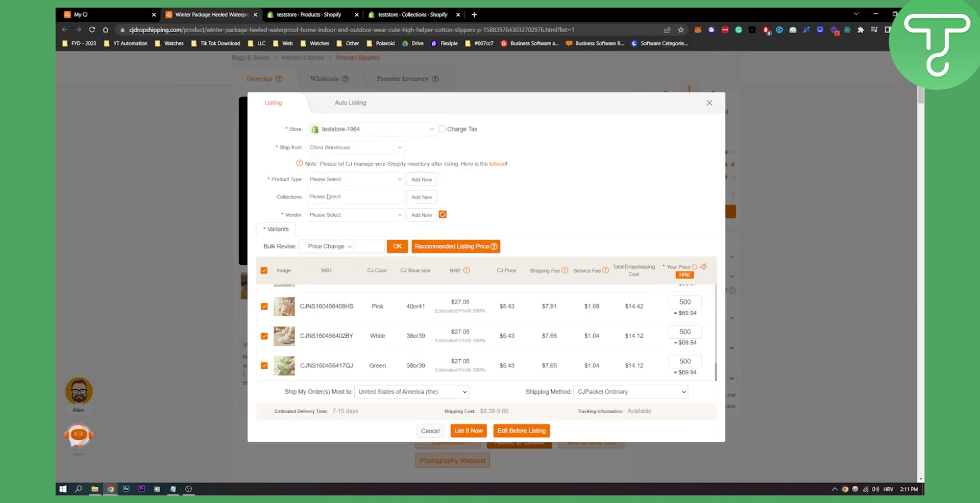
left_click(335, 198)
left_click(336, 217)
left_click(320, 215)
left_click(329, 233)
left_click(468, 432)
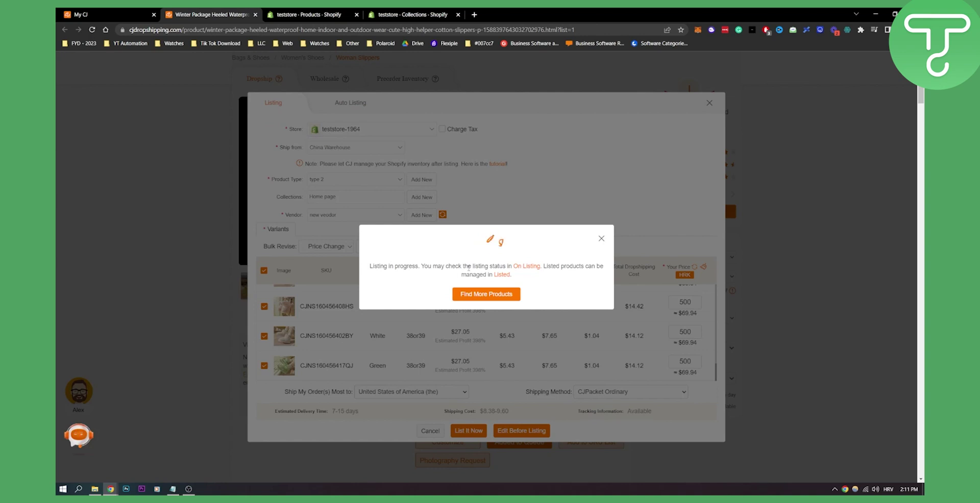
left_click(601, 239)
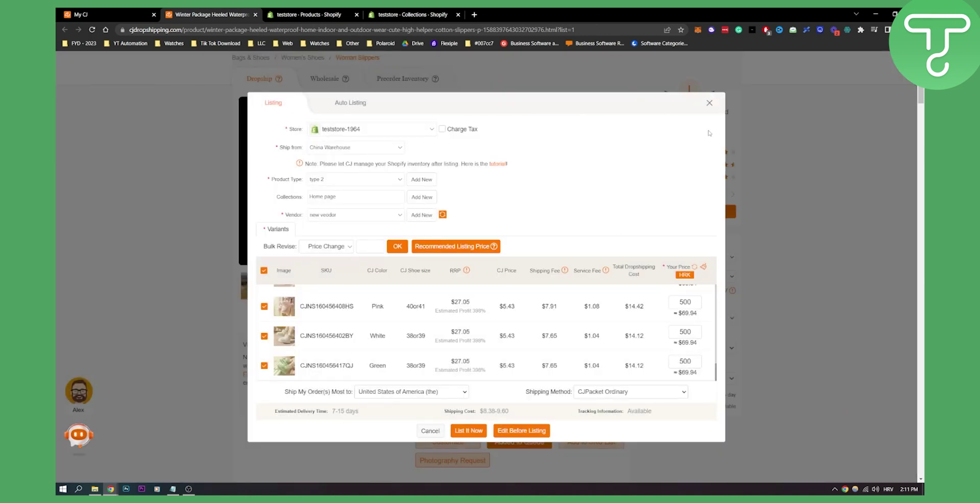
Verify in Shopify that the Matte Lipstick variant is priced 500.00 kn, then return to CJ.
left_click(709, 104)
left_click(307, 14)
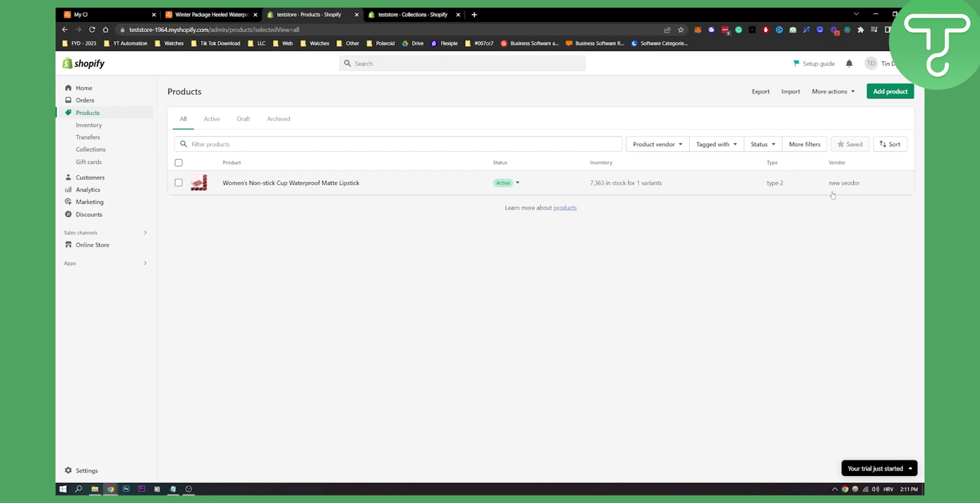
left_click(683, 190)
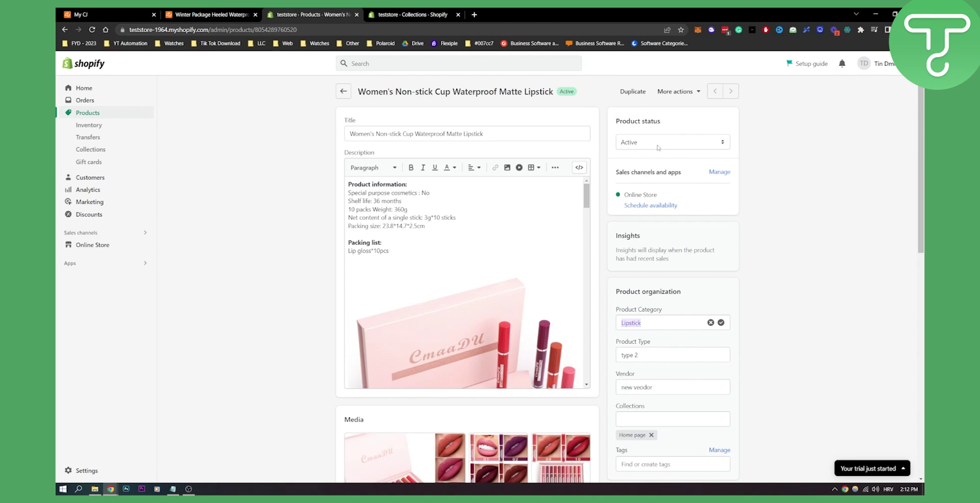
scroll(651, 222, "down", 2)
scroll(651, 346, "down", 10)
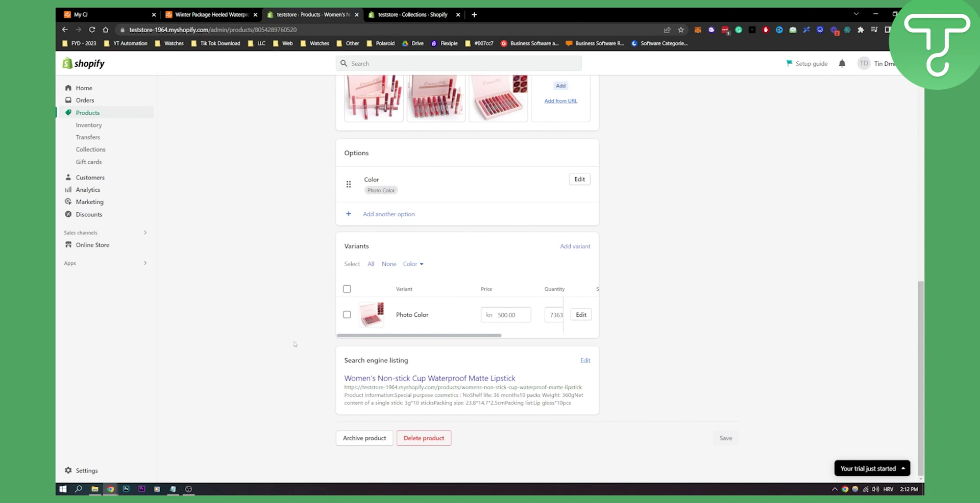
scroll(296, 345, "up", 15)
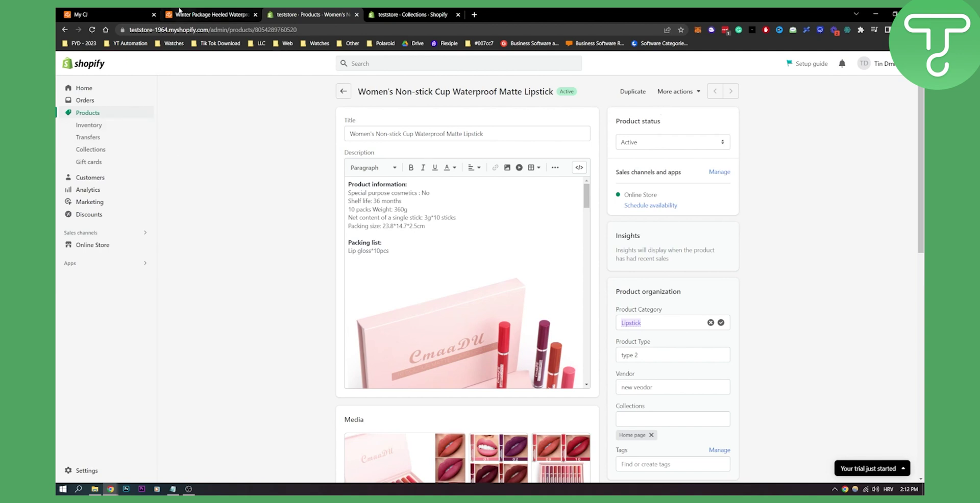
left_click(82, 15)
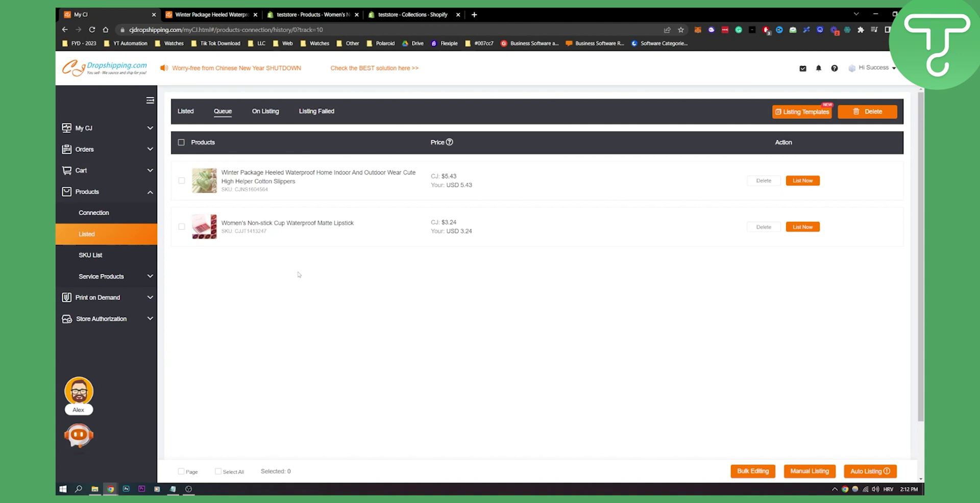
Expand Orders in the CJ sidebar and view the empty Orders Fulfillment list.
left_click(90, 191)
left_click(90, 190)
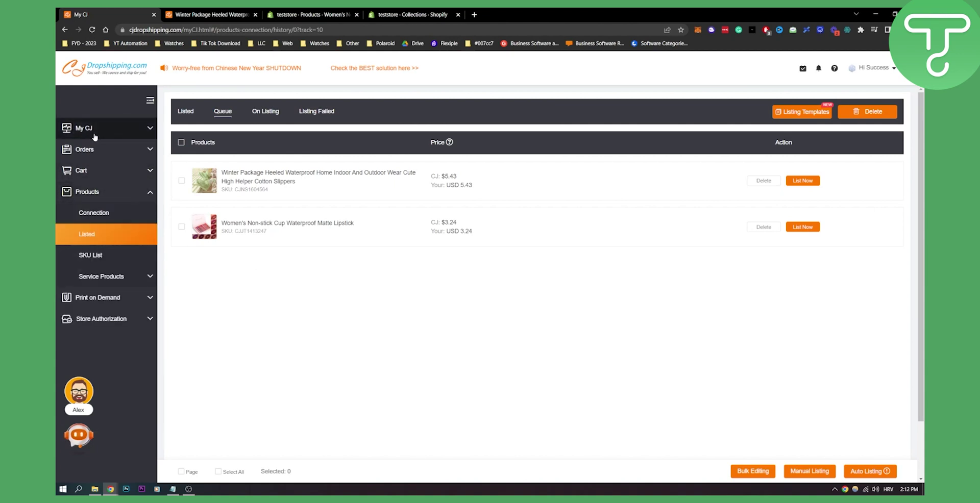
left_click(83, 149)
left_click(100, 193)
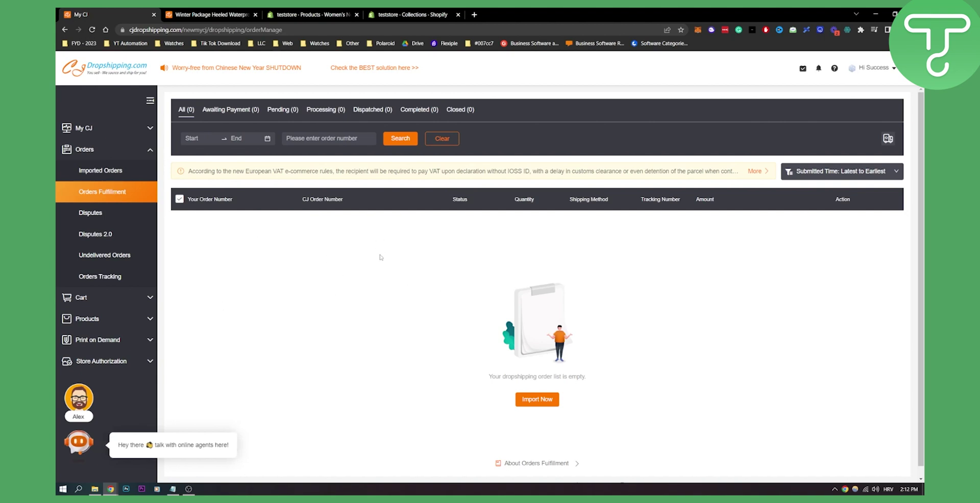
Open Imported Orders, sync store orders, and acknowledge the 0-orders result.
left_click(531, 400)
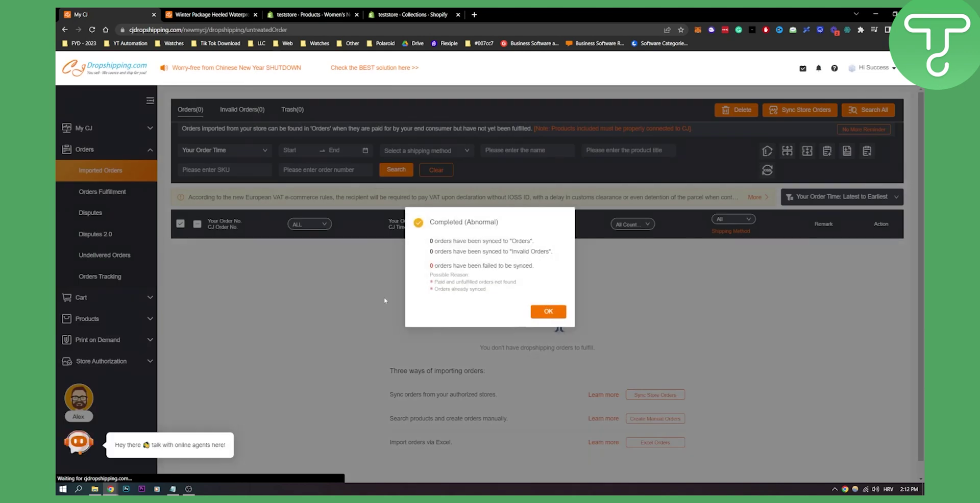
left_click(556, 319)
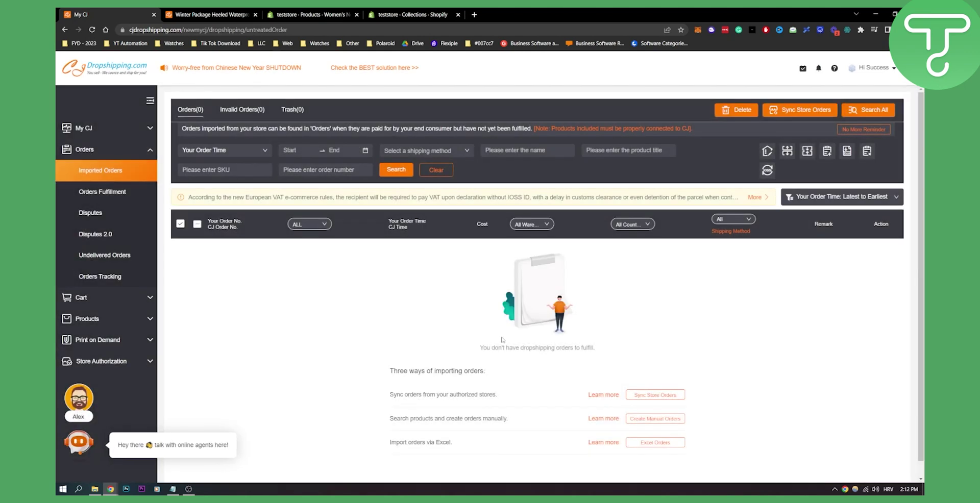